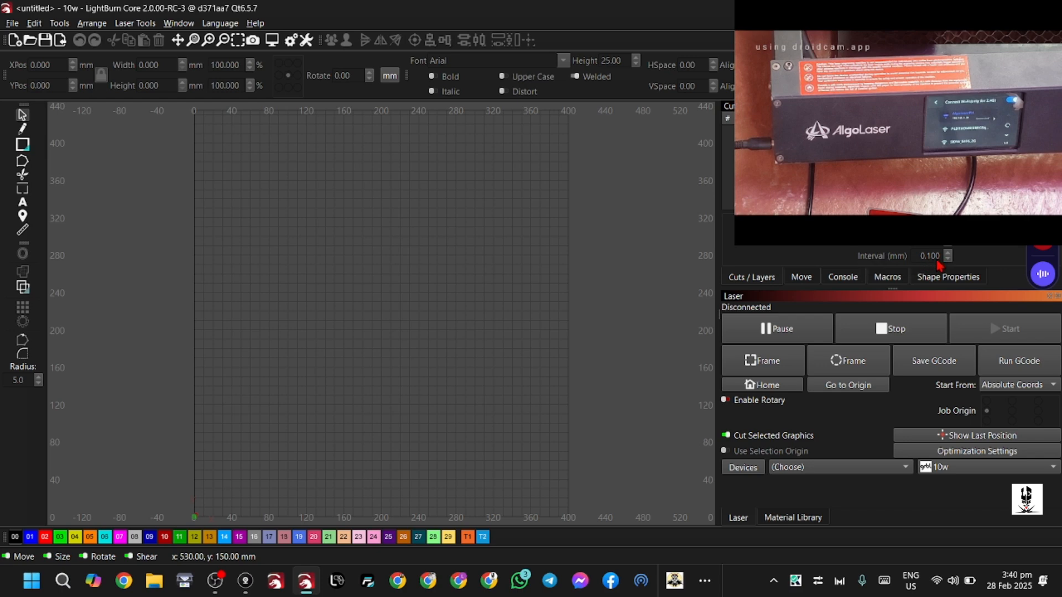
Check the computer's Wi-Fi connection and whether the Laser window is enabled
left_click(937, 582)
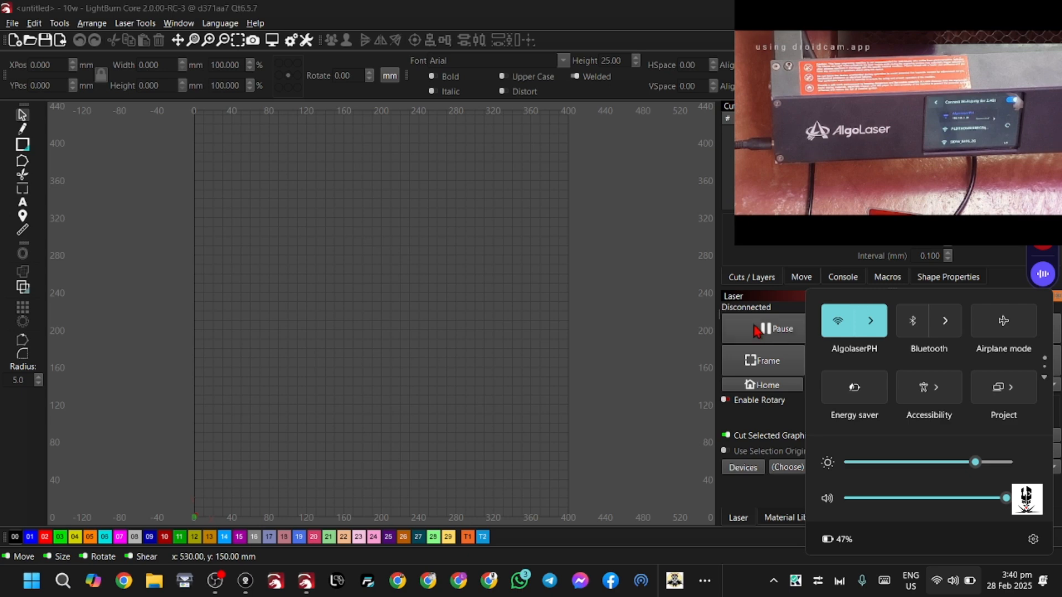
left_click(634, 351)
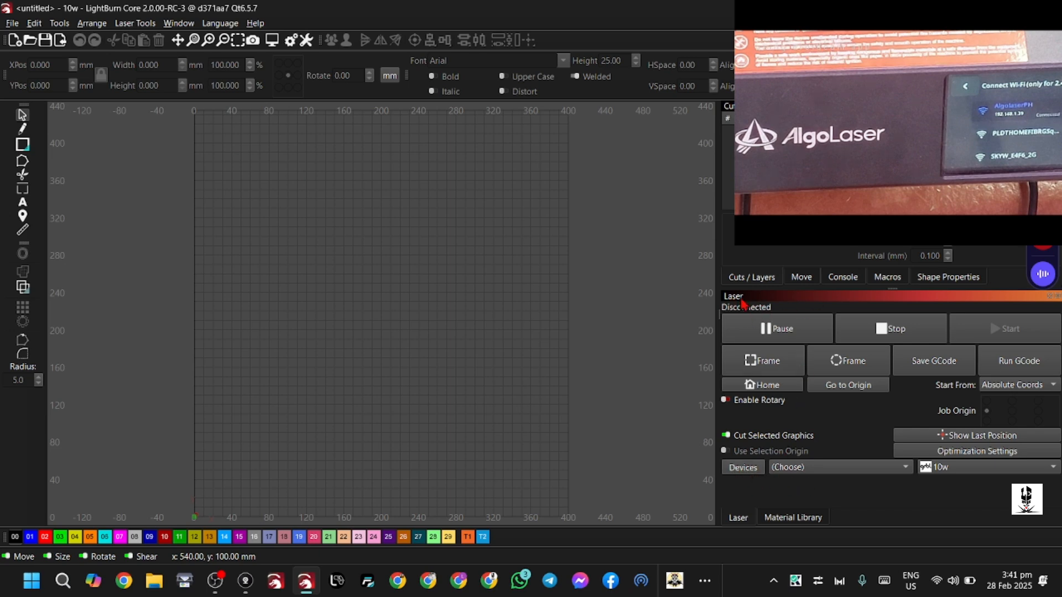
left_click(179, 23)
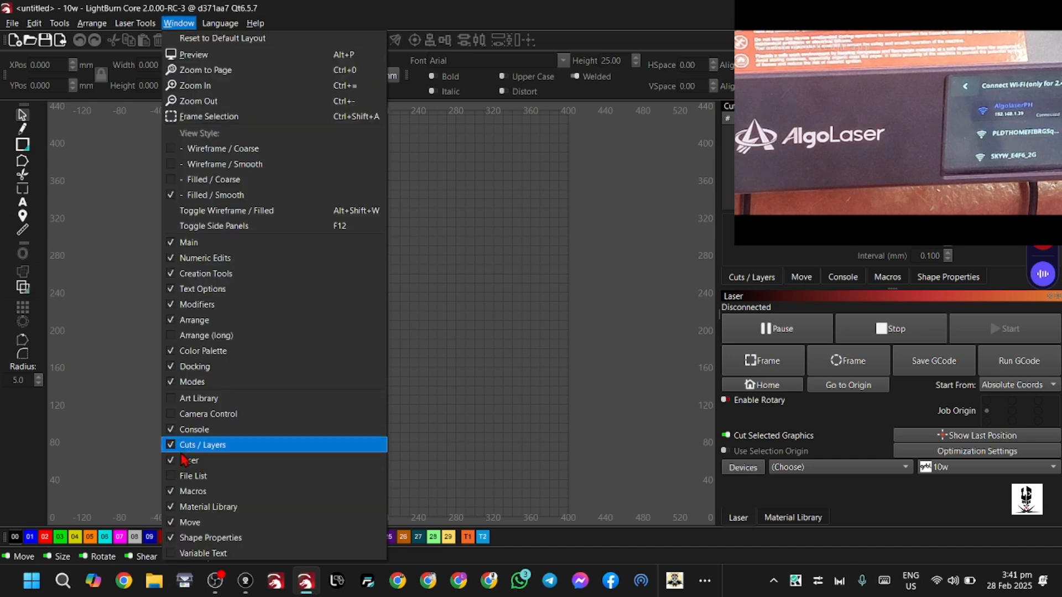
left_click(575, 331)
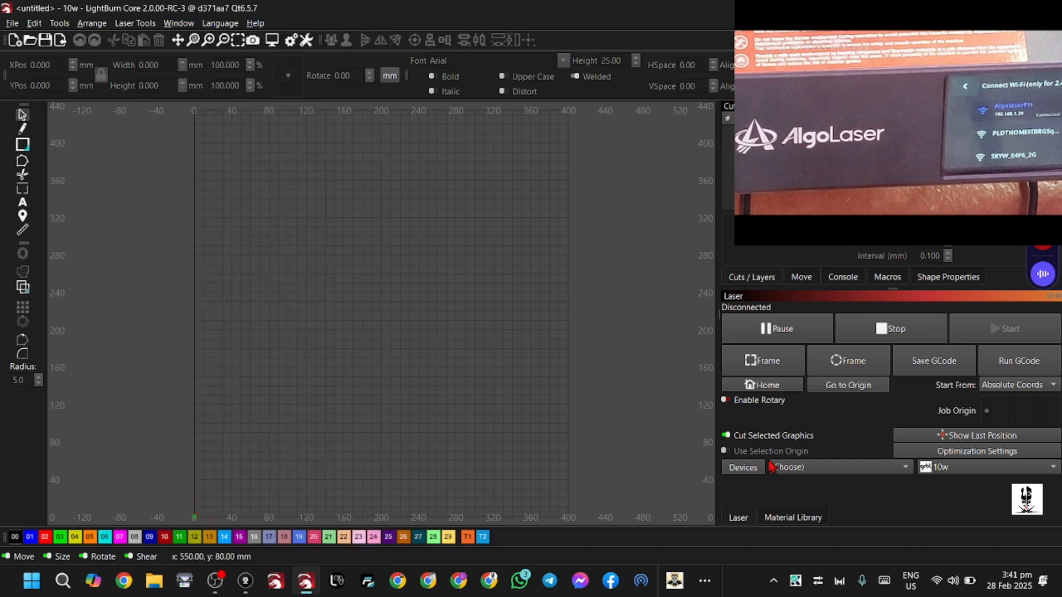
Edit the Alpha MK2 20w device, keeping GRBL as the controller and choosing Ethernet/TCP as the connection
left_click(740, 473)
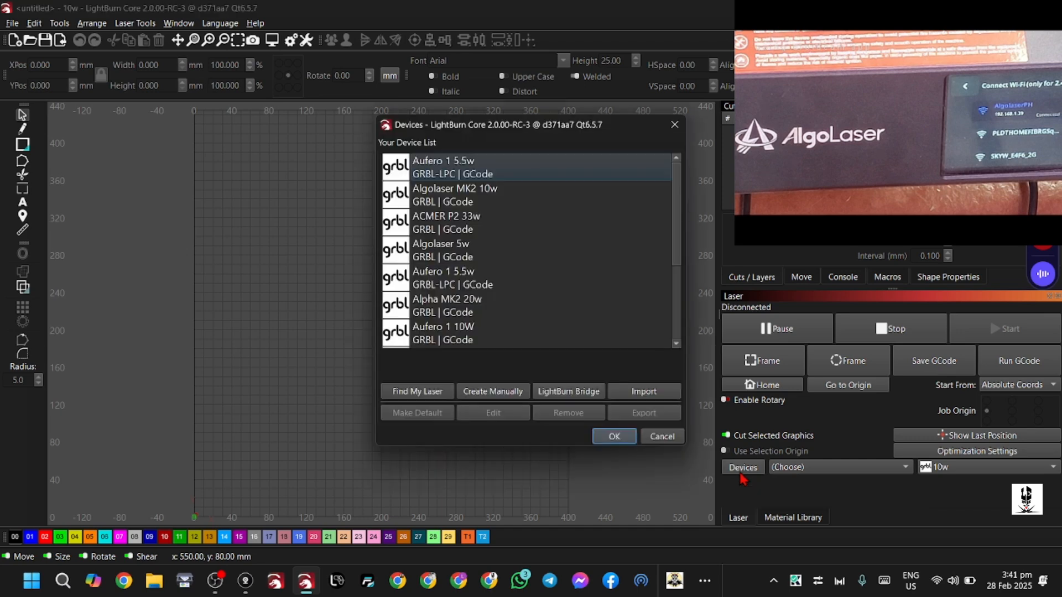
scroll(460, 265, "down", 5)
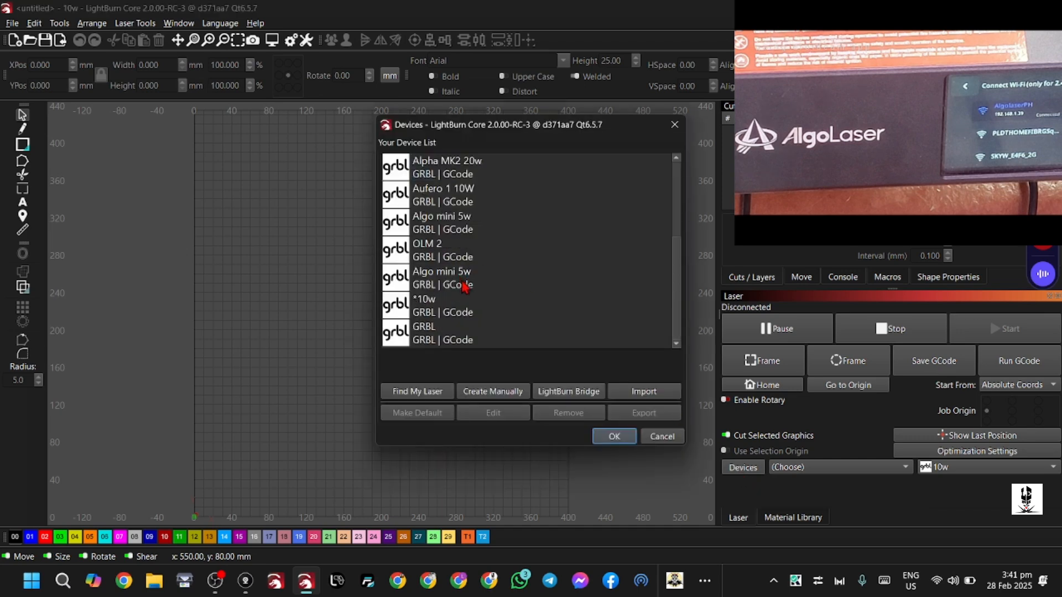
scroll(488, 295, "up", 3)
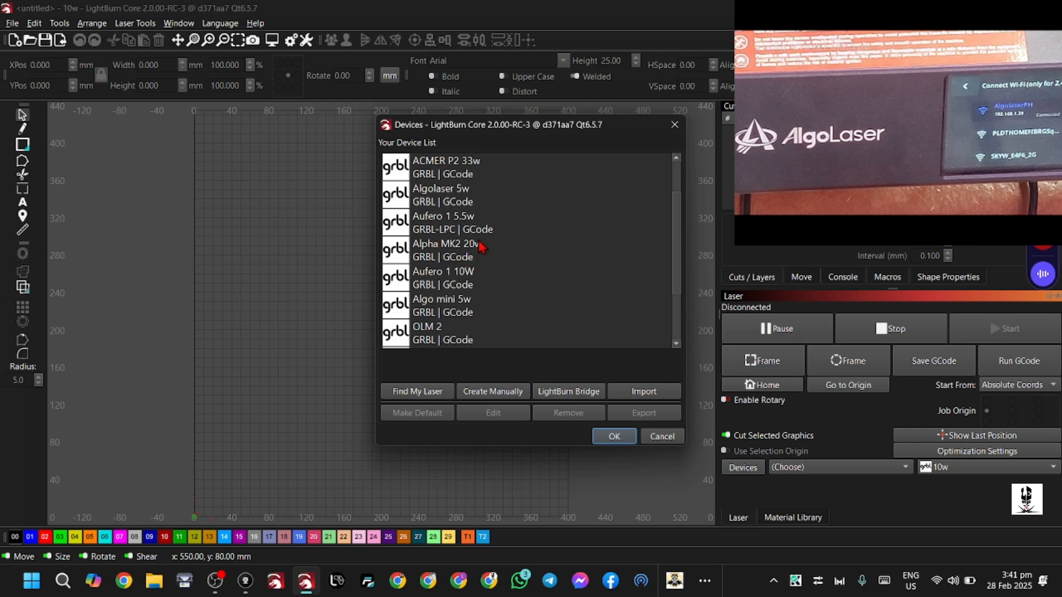
left_click(448, 257)
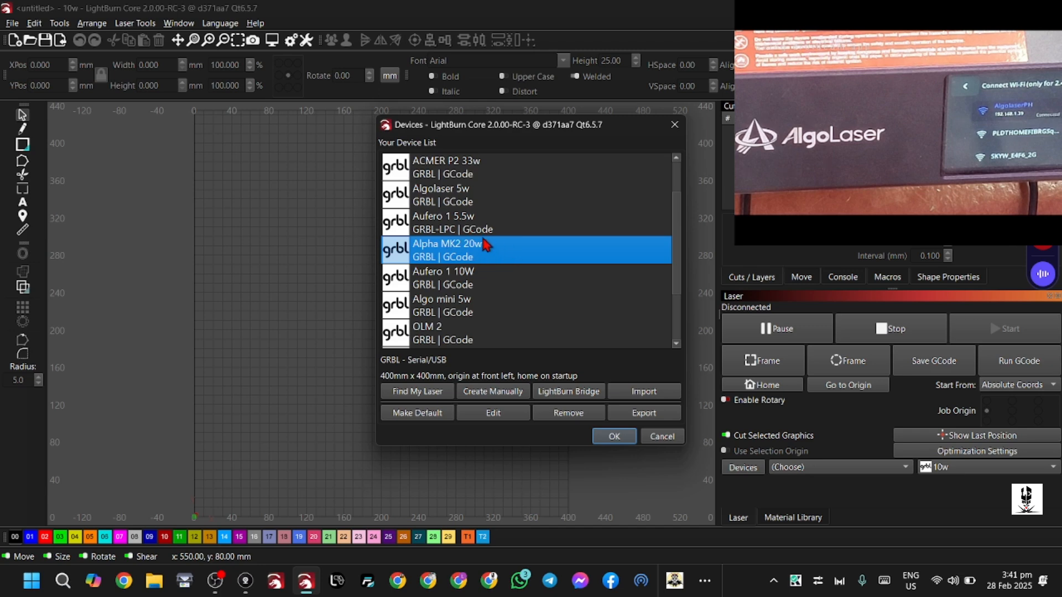
left_click(504, 415)
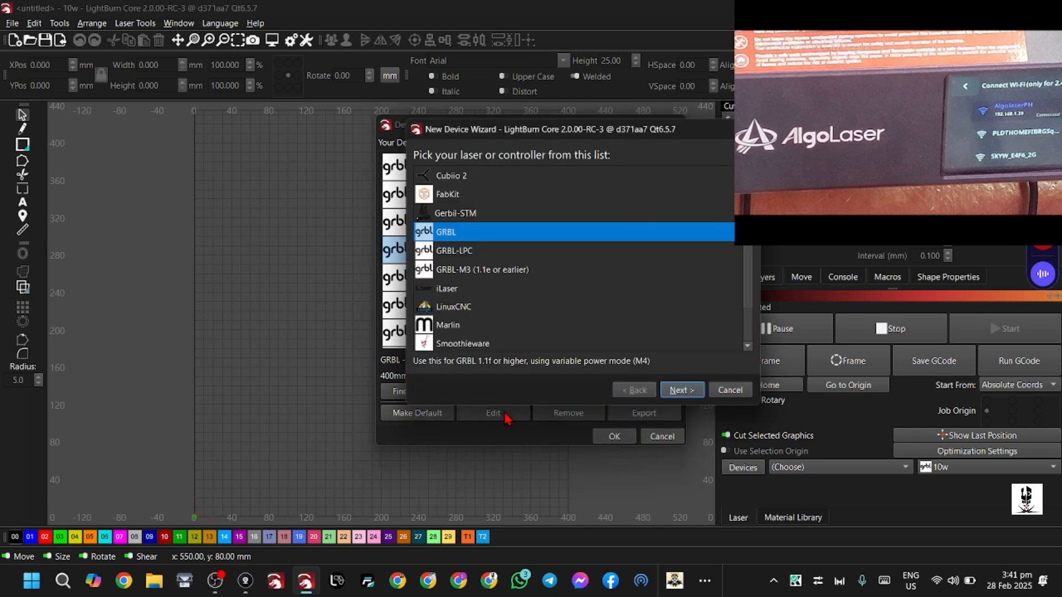
left_click(682, 390)
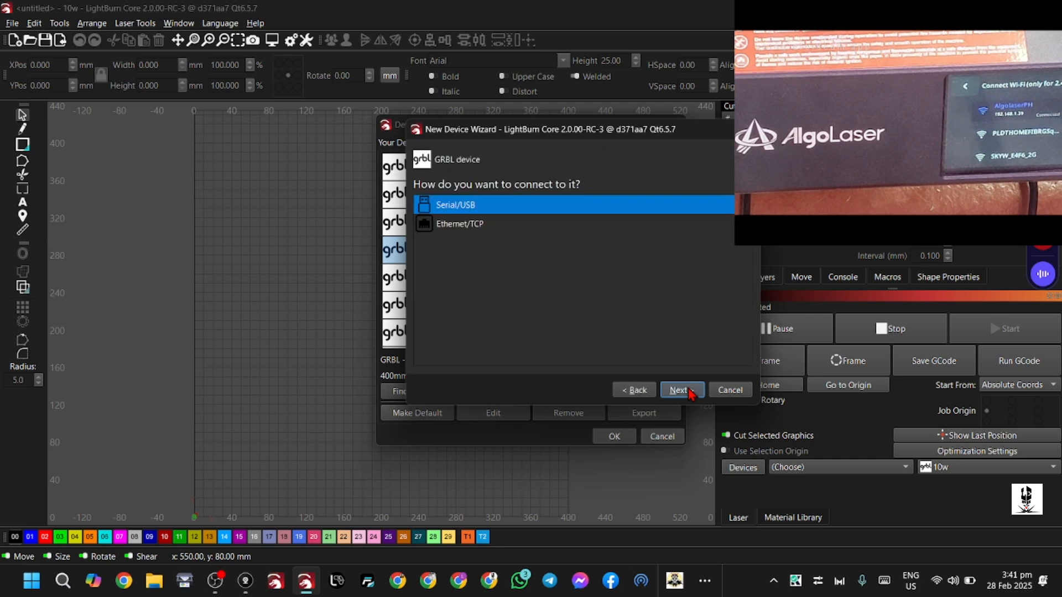
left_click(489, 226)
left_click(679, 391)
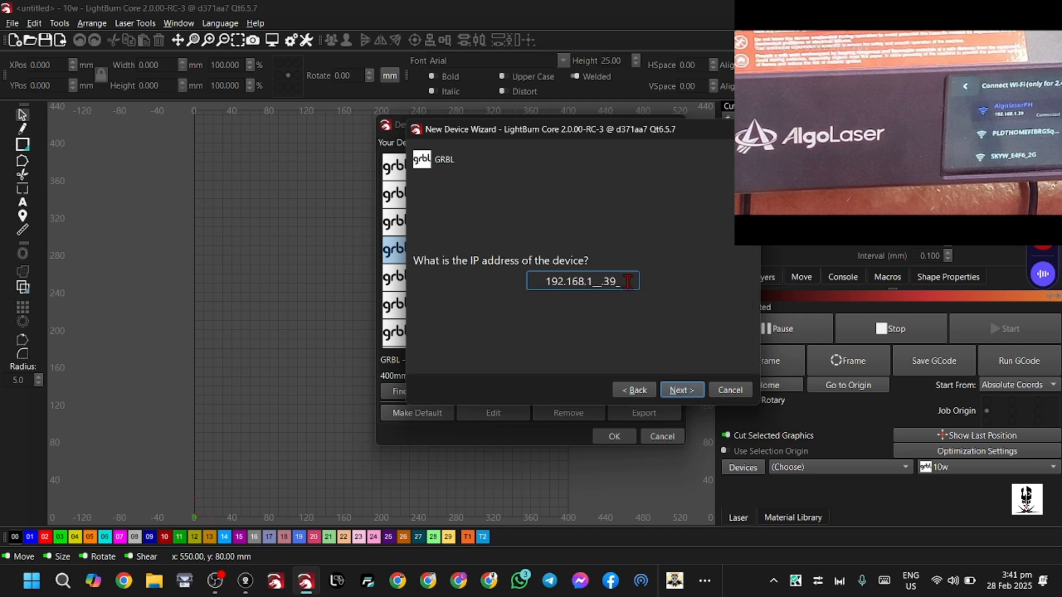
Confirm 192.168.1.39 as the device's IP address, keep the remaining Alpha MK2 20w settings and finish the device wizard
left_click_drag(628, 282, 499, 277)
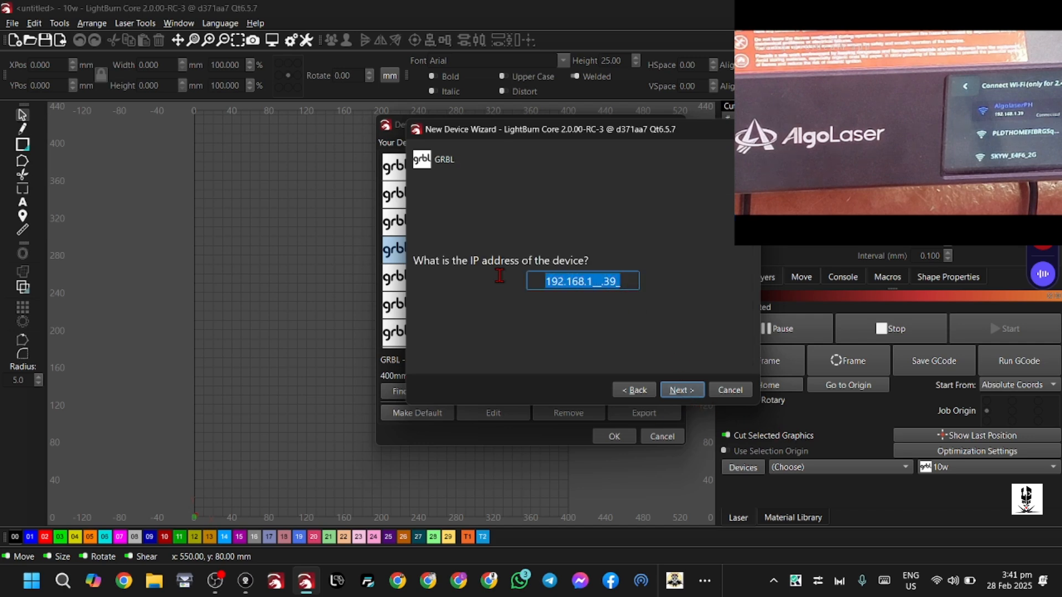
left_click(630, 281)
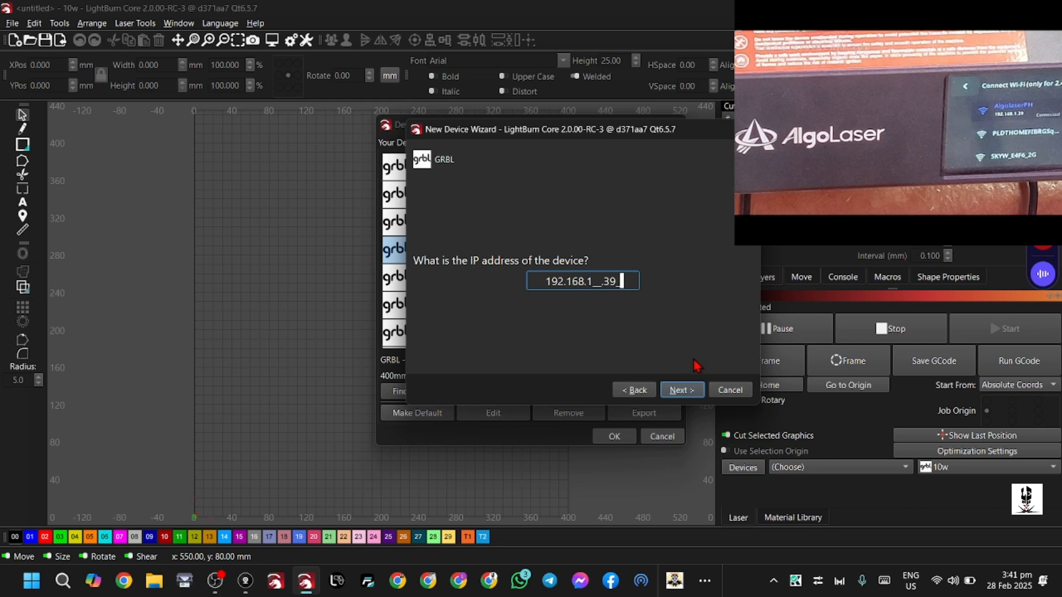
left_click(689, 392)
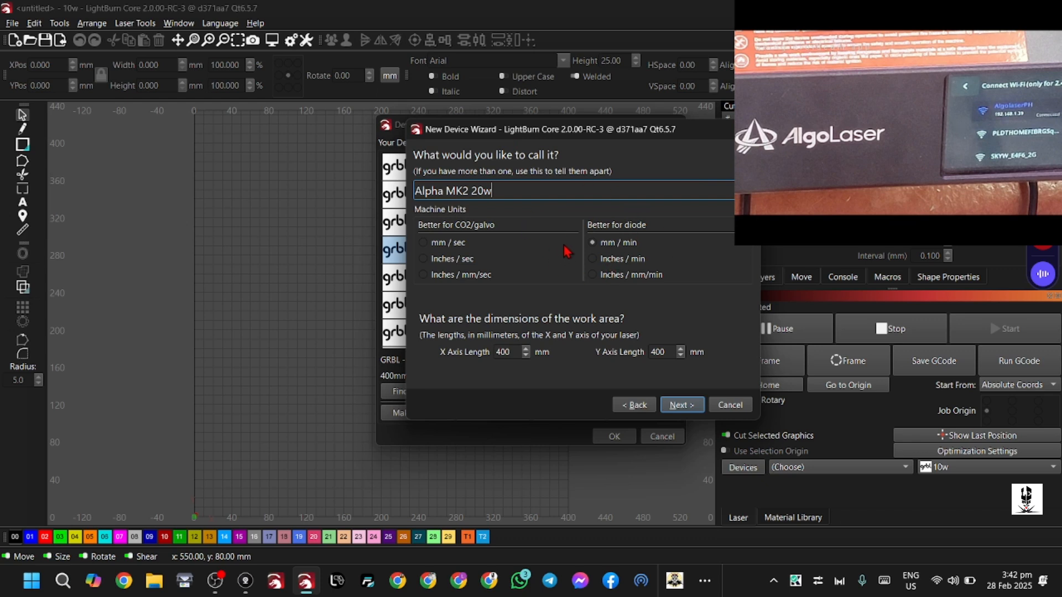
left_click(681, 410)
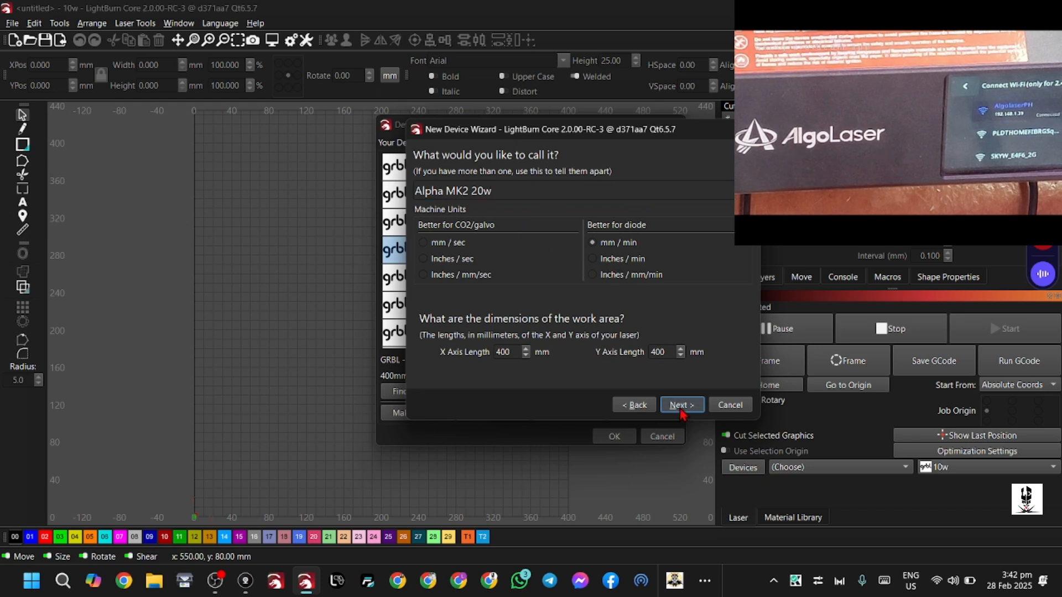
left_click(681, 410)
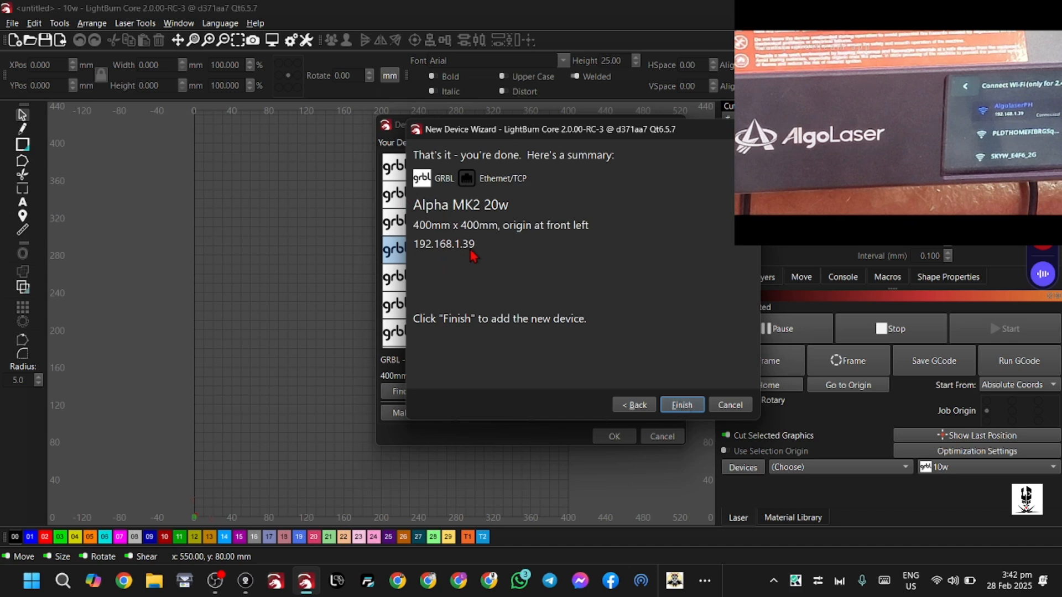
left_click(682, 405)
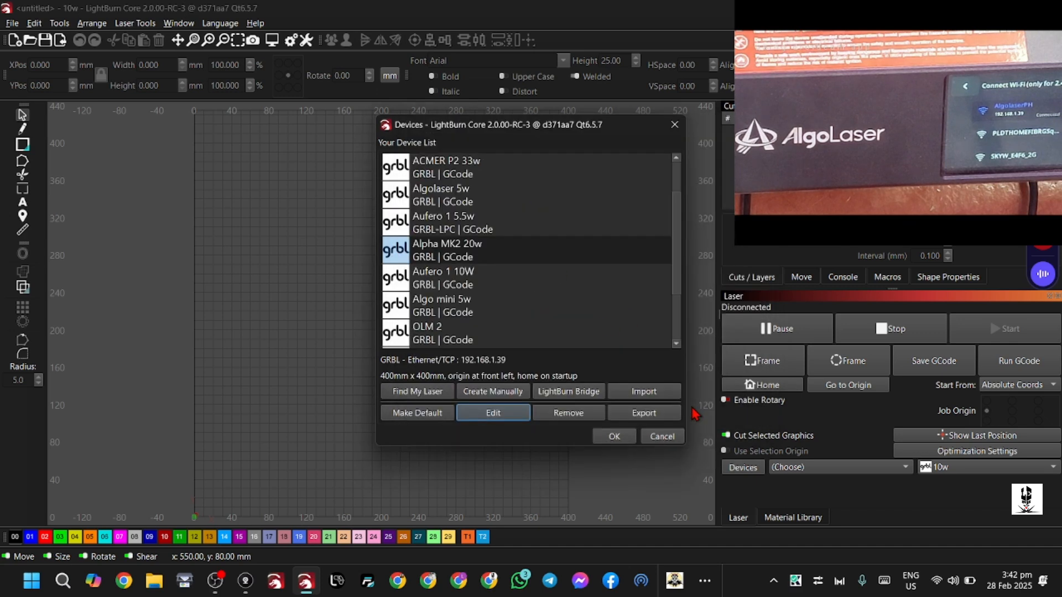
Accept the device list and make Alpha MK2 20w the active laser
left_click(467, 251)
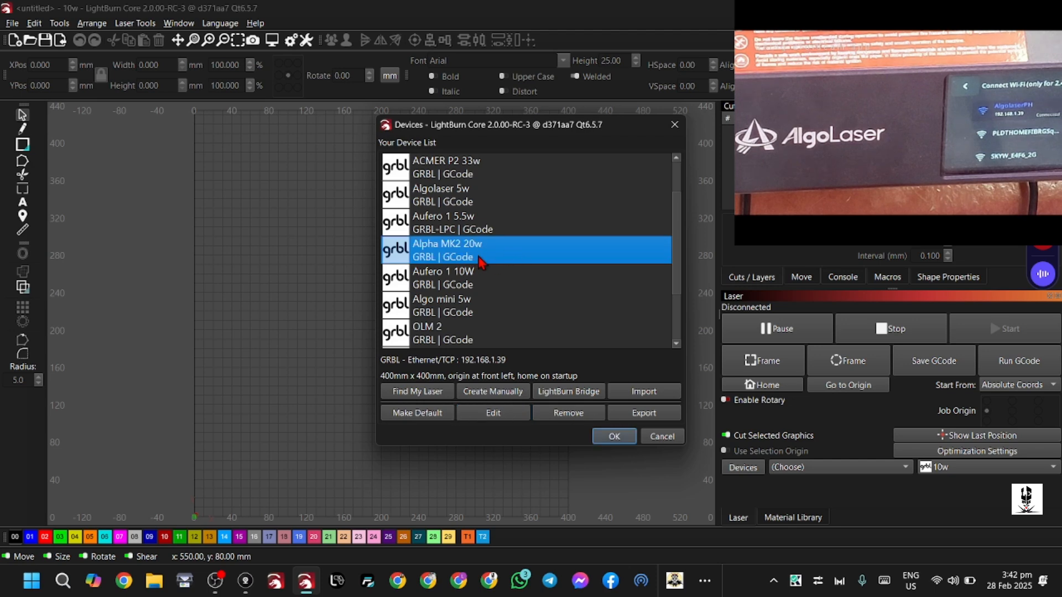
left_click(614, 437)
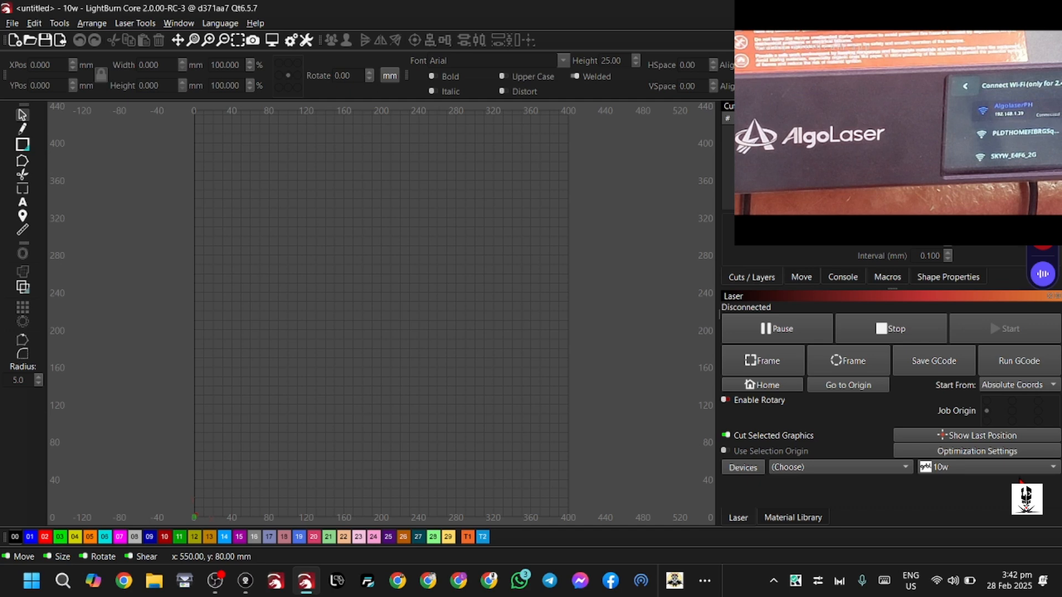
left_click(1005, 472)
left_click(898, 496)
left_click(1047, 475)
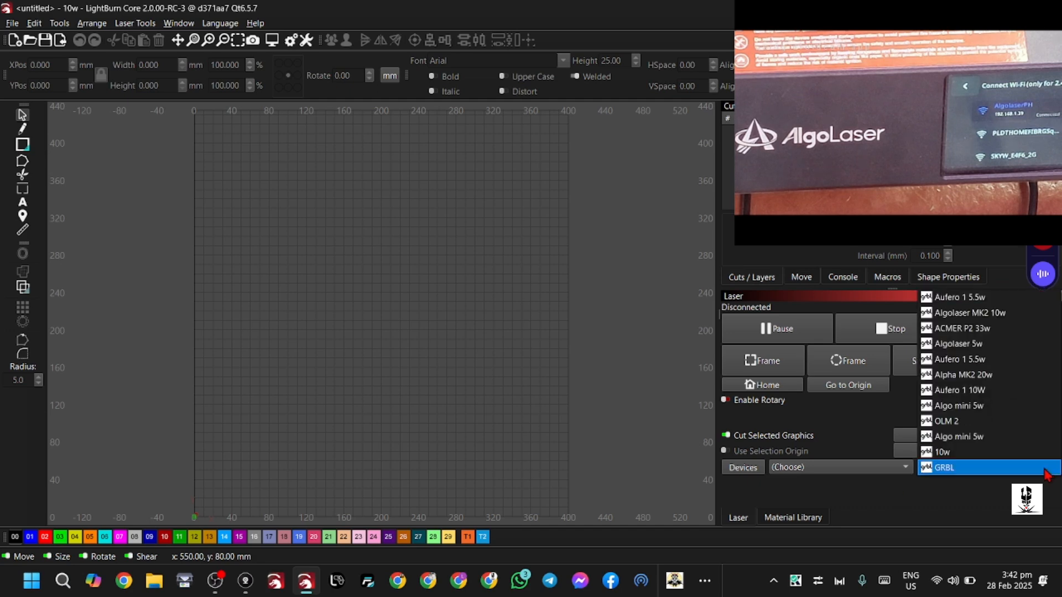
left_click(982, 381)
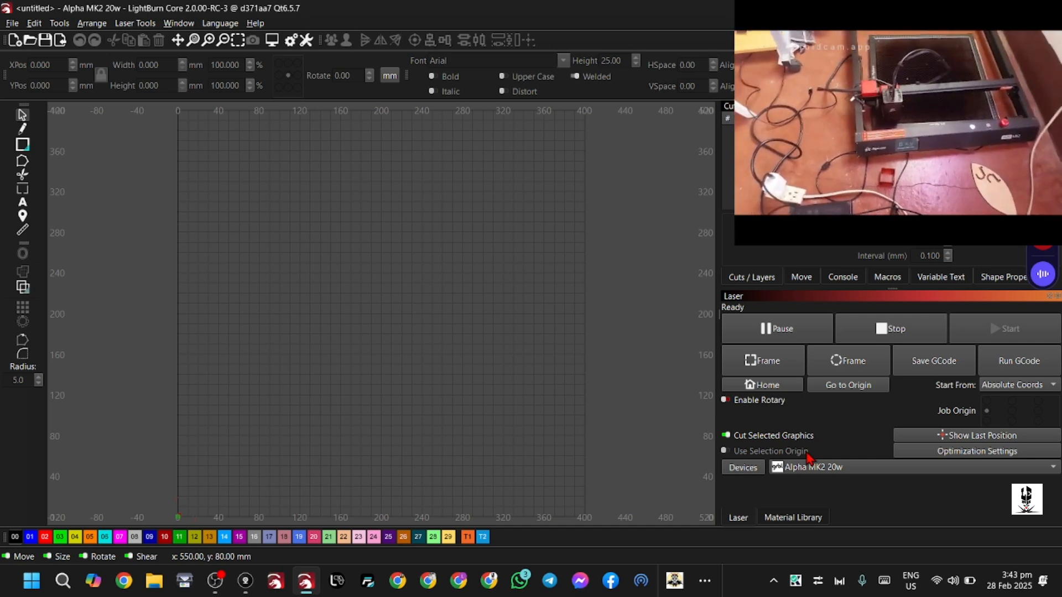
Home the laser and move its head to a point in the lower-right part of the work area
left_click(755, 386)
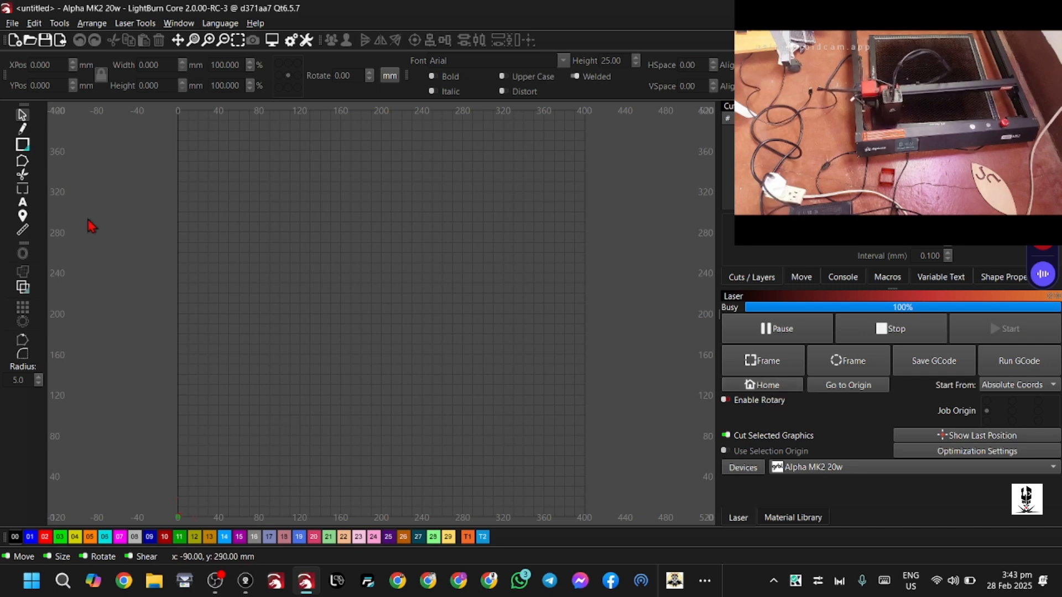
left_click(18, 217)
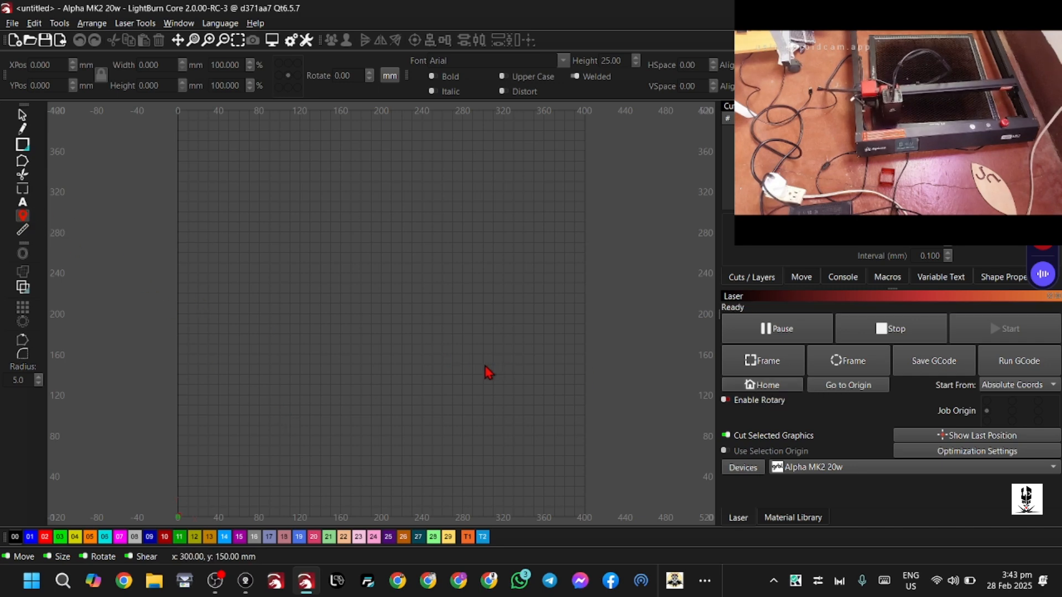
left_click(469, 386)
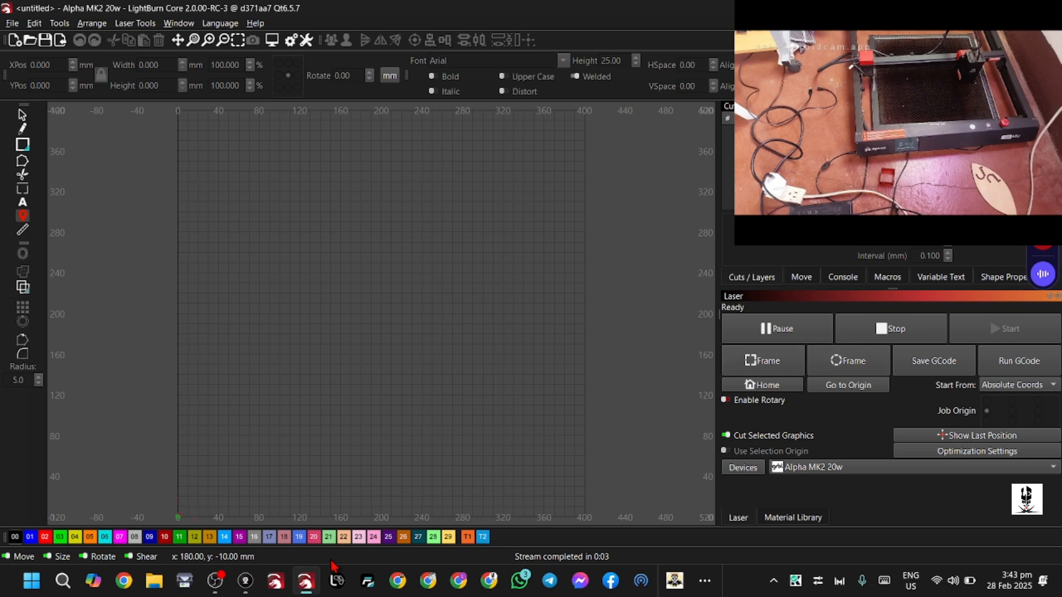
Switch to LaserGRBL and maximise its window
left_click(338, 585)
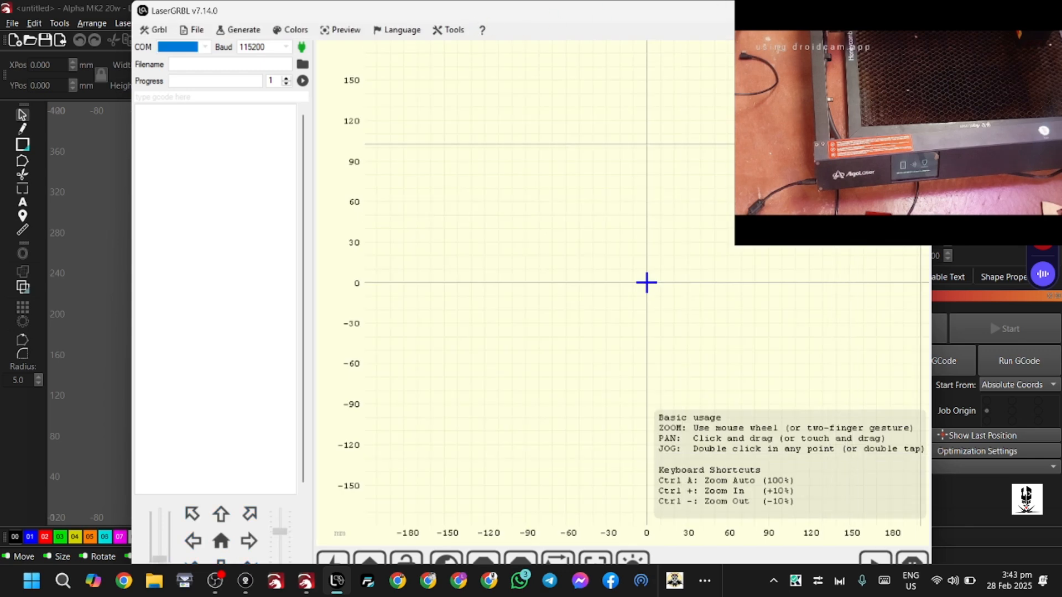
key("alt+Tab")
key("alt+Tab")
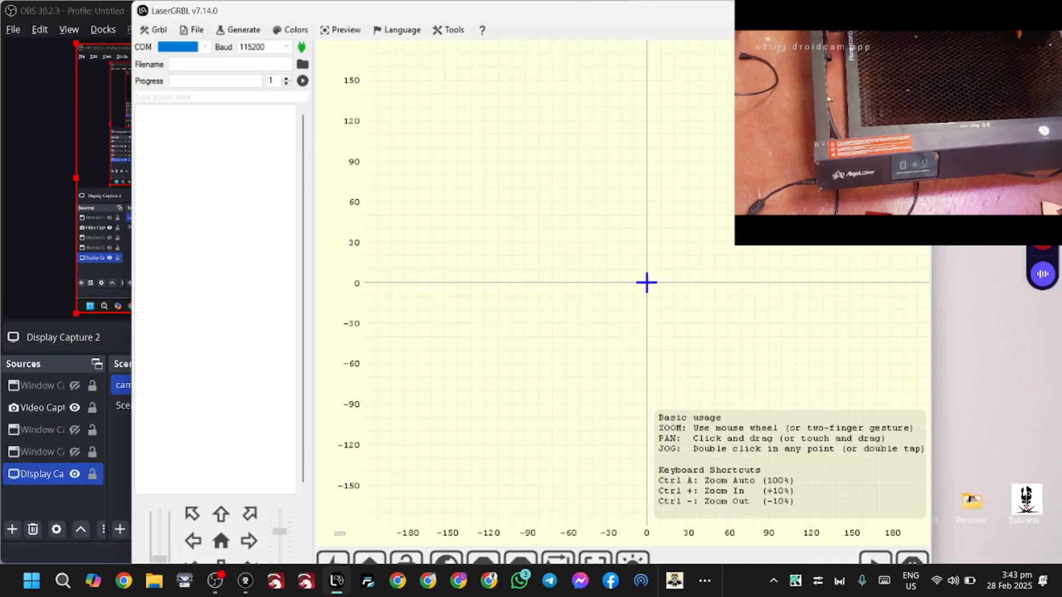
left_click(884, 10)
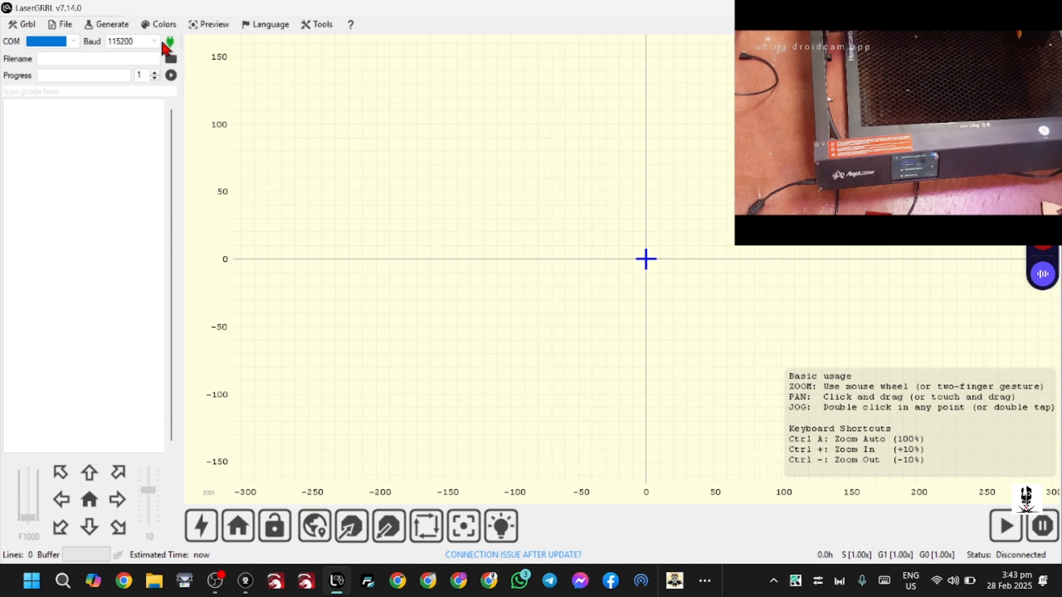
Set the connection protocol to Telnet in the LaserGRBL settings and save them
left_click(23, 26)
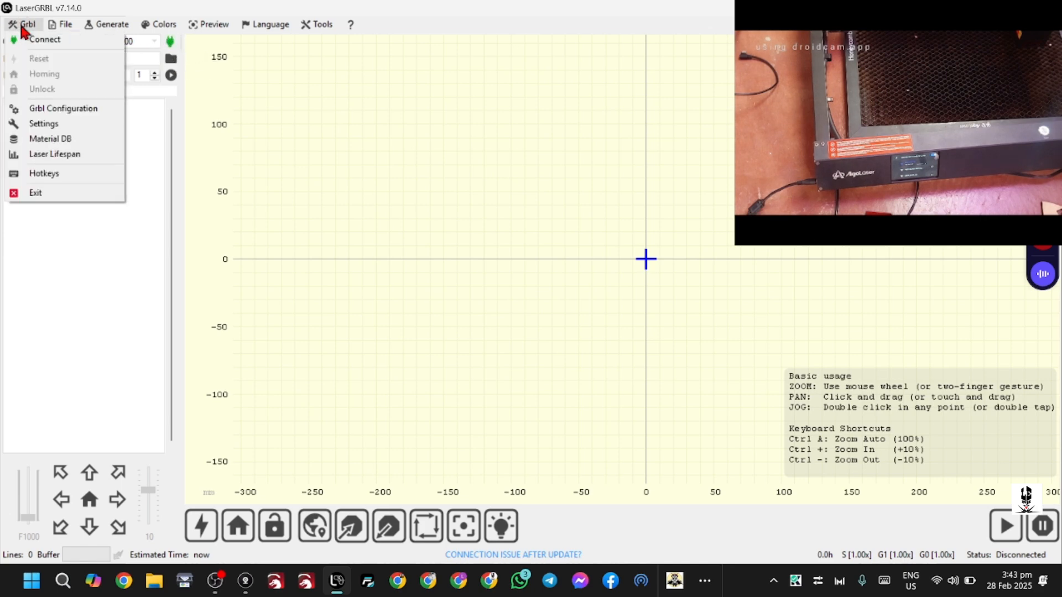
left_click(50, 124)
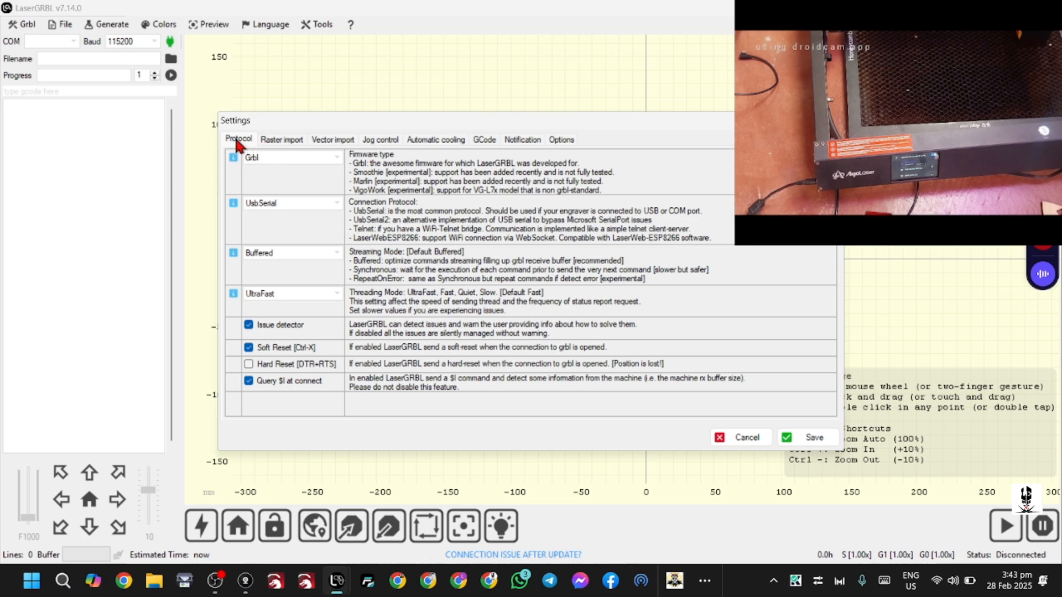
left_click(337, 203)
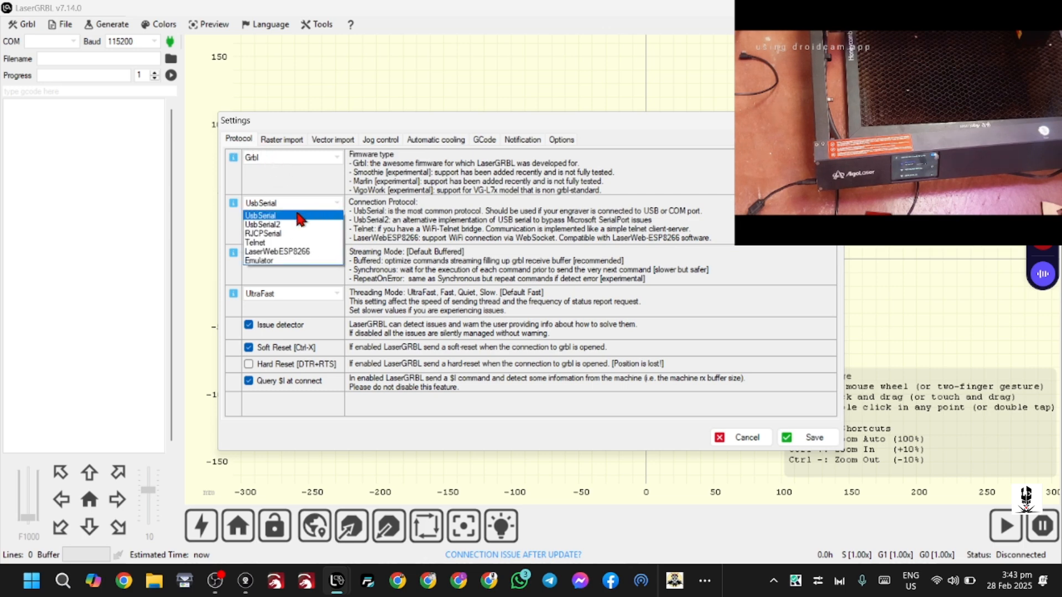
left_click(264, 243)
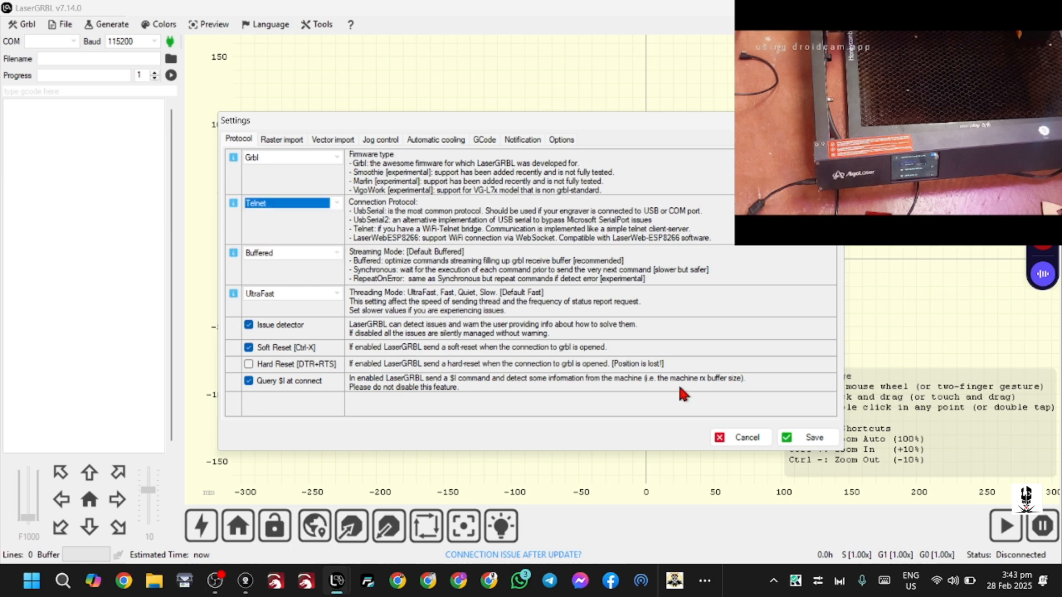
left_click(814, 437)
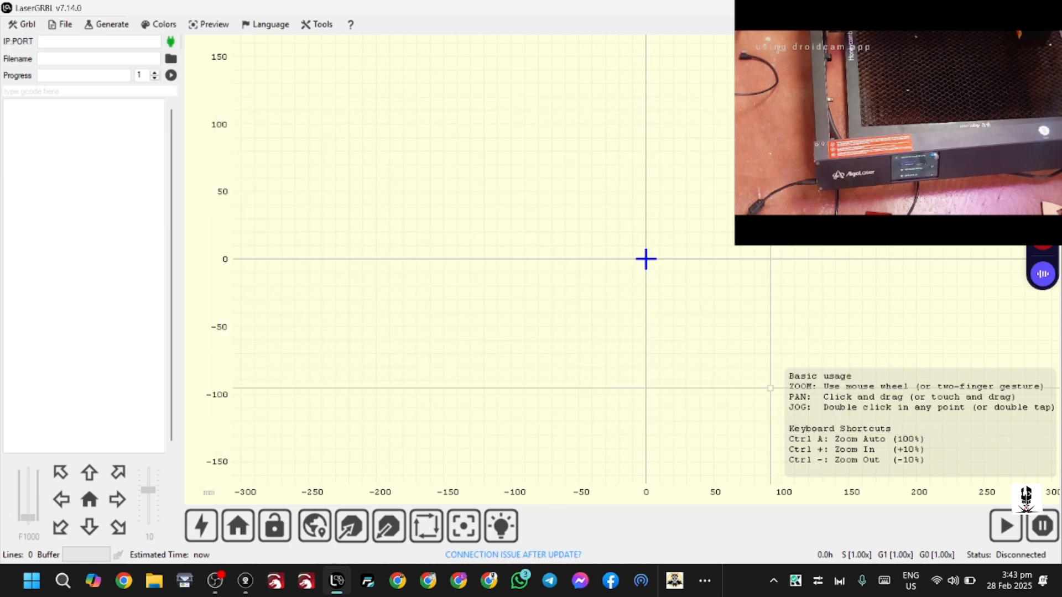
Scan the network for the engraver with Wi-Fi Discovery on TCP port 23
left_click(21, 26)
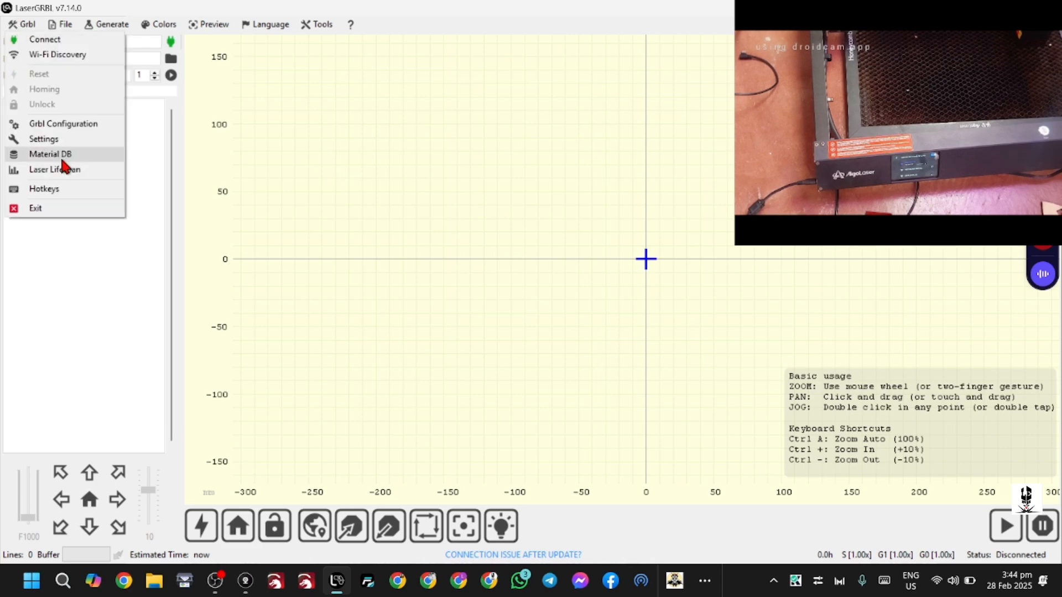
left_click(63, 55)
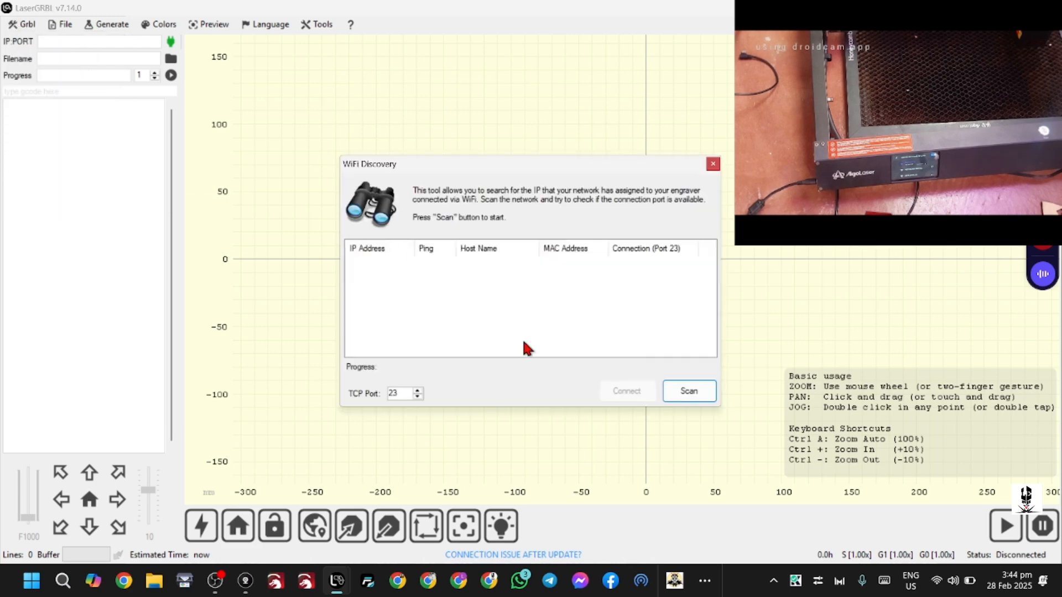
left_click(696, 390)
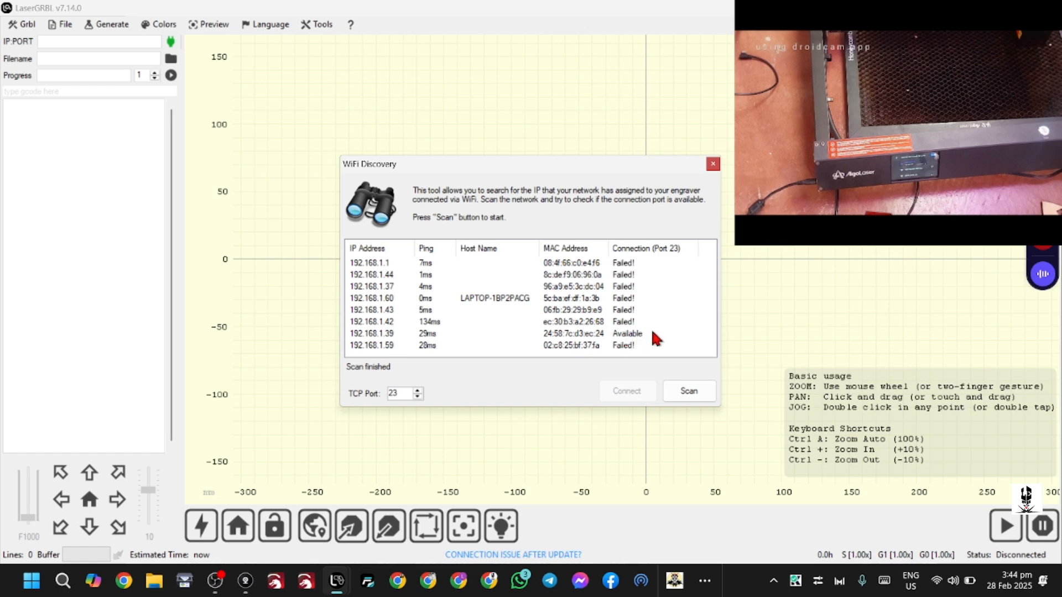
Connect to the discovered device at 192.168.1.39, the one whose port 23 is available
left_click(612, 335)
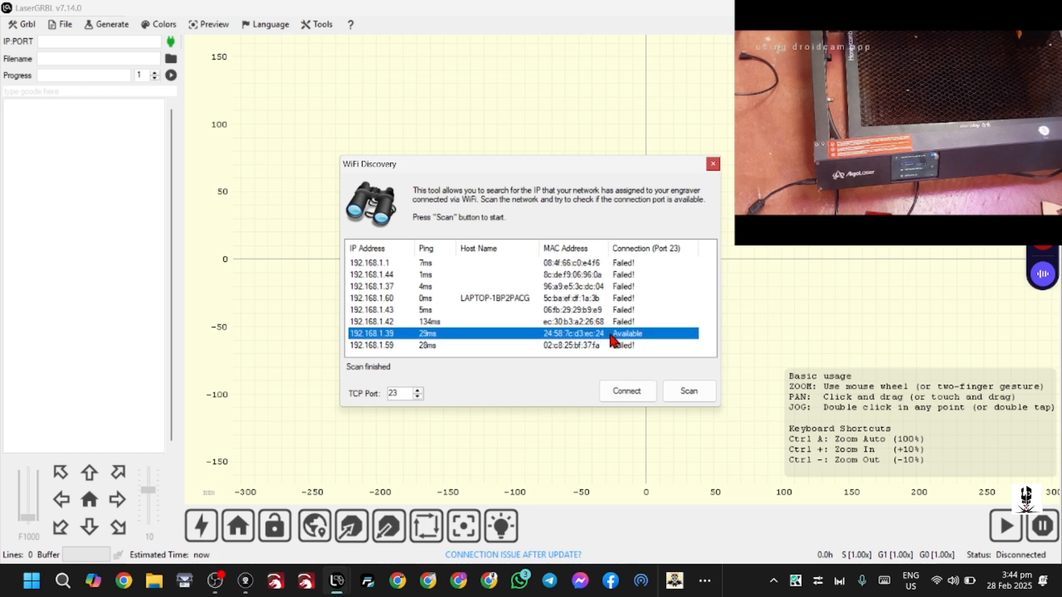
left_click(630, 391)
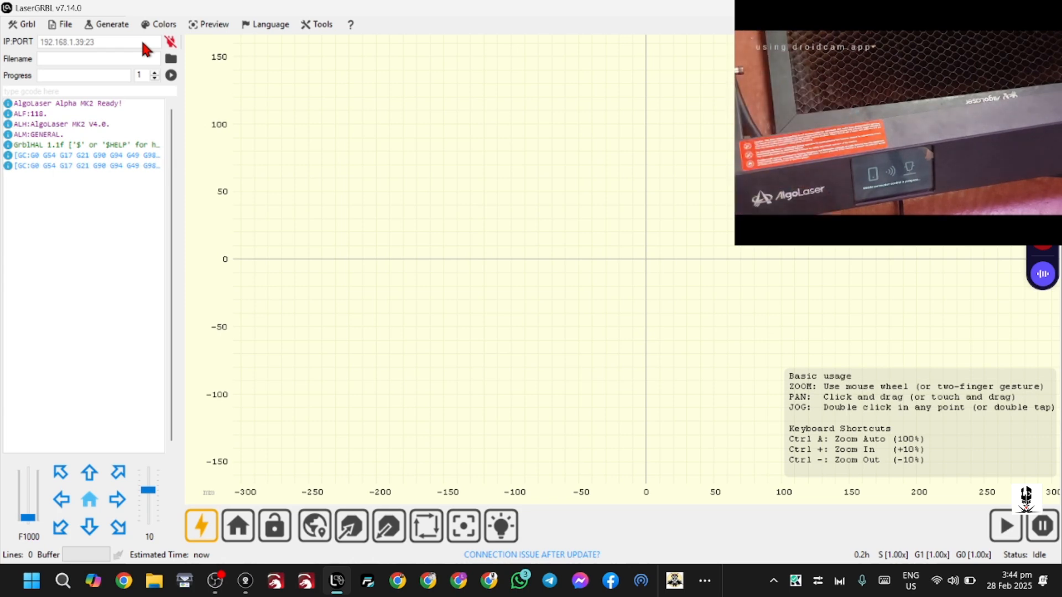
left_click(215, 581)
left_click(756, 221)
Home the laser and jog its head in 10 mm moves, once diagonally in +X/+Y and seven times in +X
left_click(238, 527)
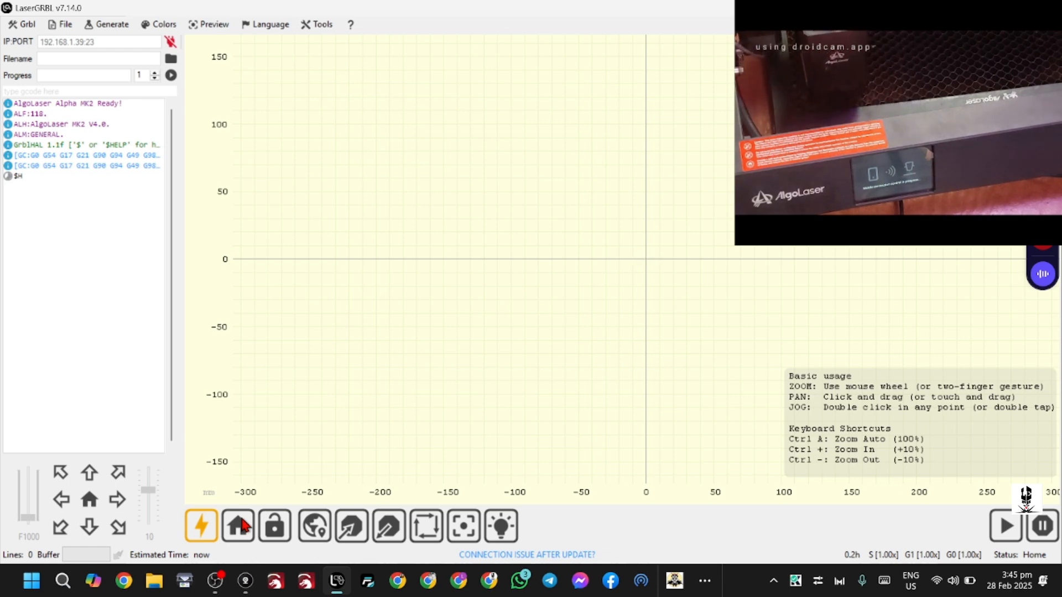
left_click(119, 474)
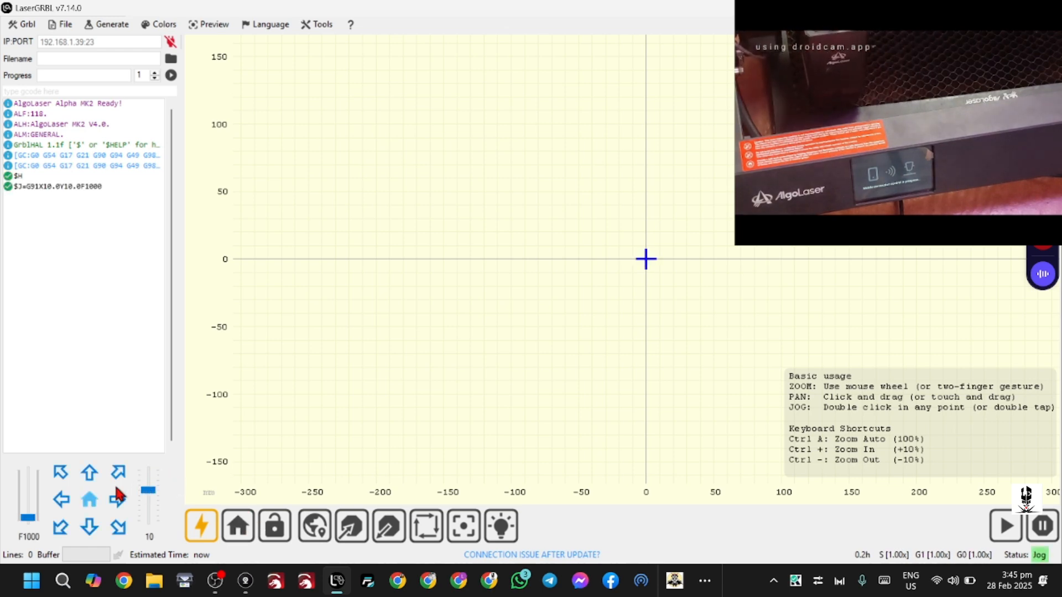
left_click(116, 500)
left_click(117, 500)
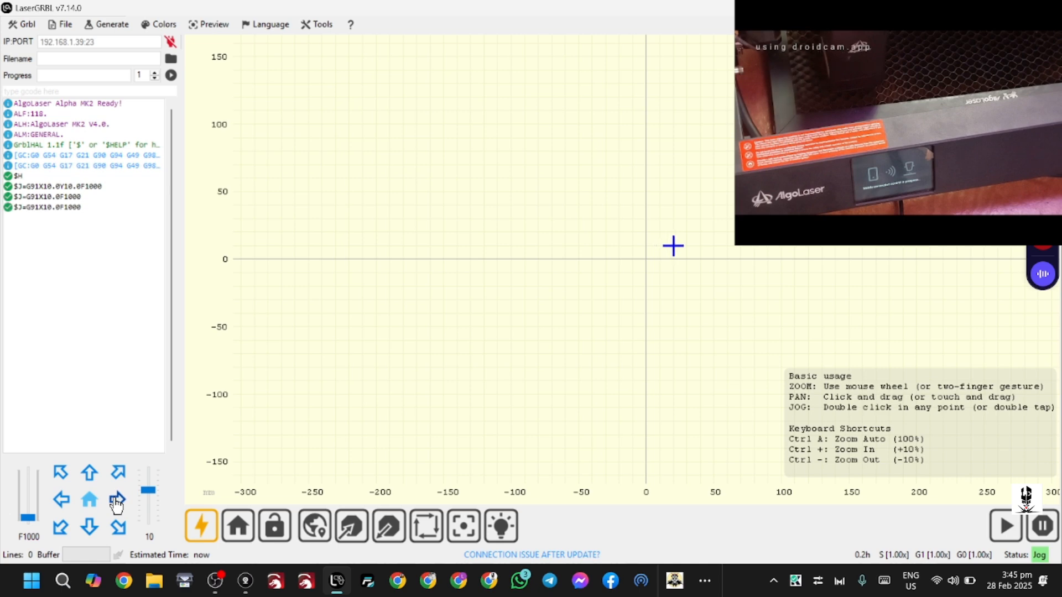
left_click(116, 501)
left_click(117, 501)
left_click(117, 501)
left_click(117, 501)
left_click(117, 501)
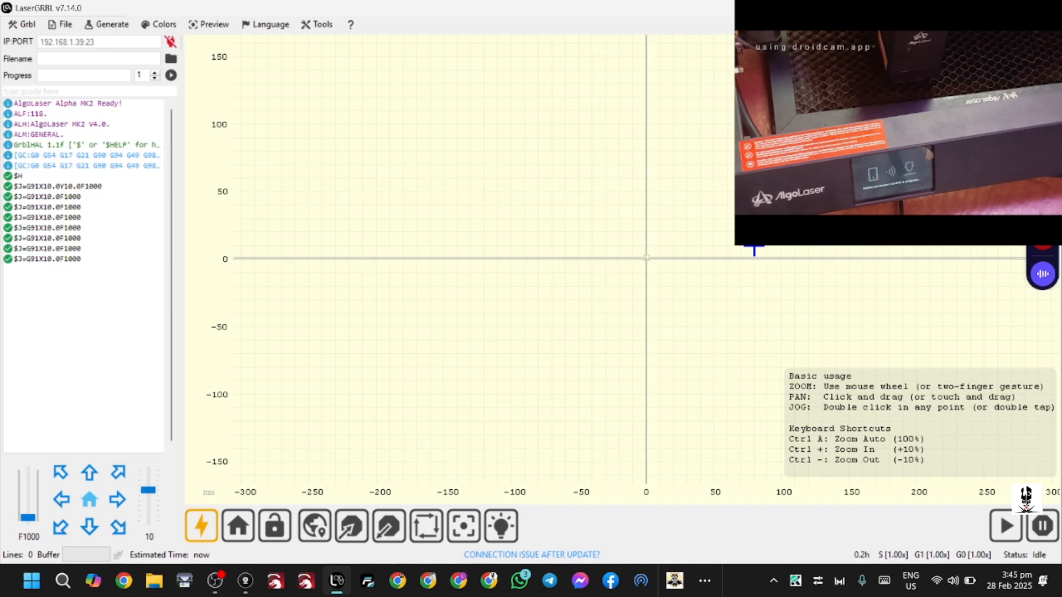
scroll(658, 283, "down", 3)
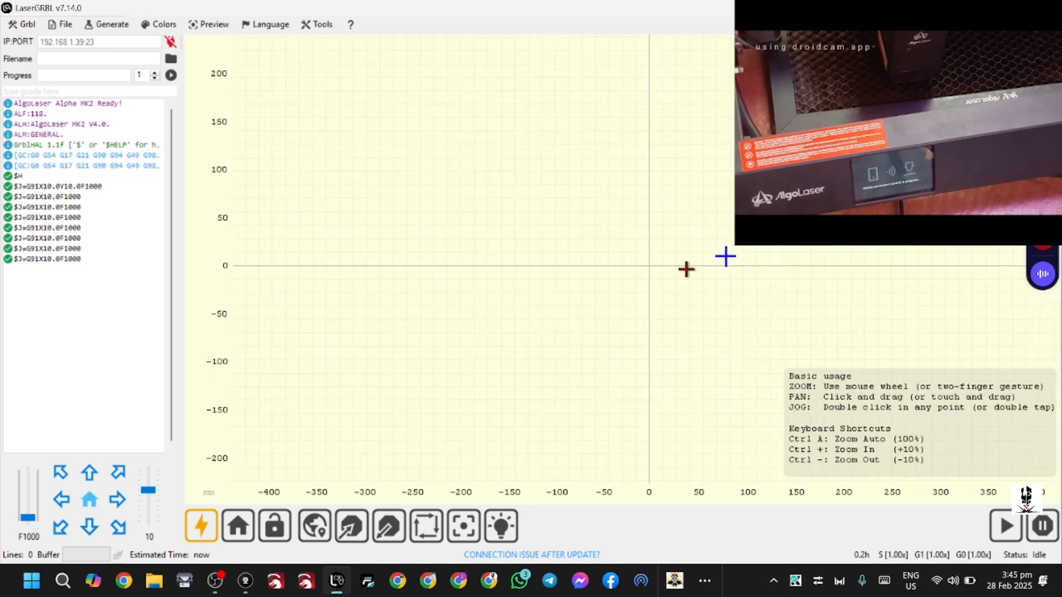
left_click_drag(612, 228, 505, 168)
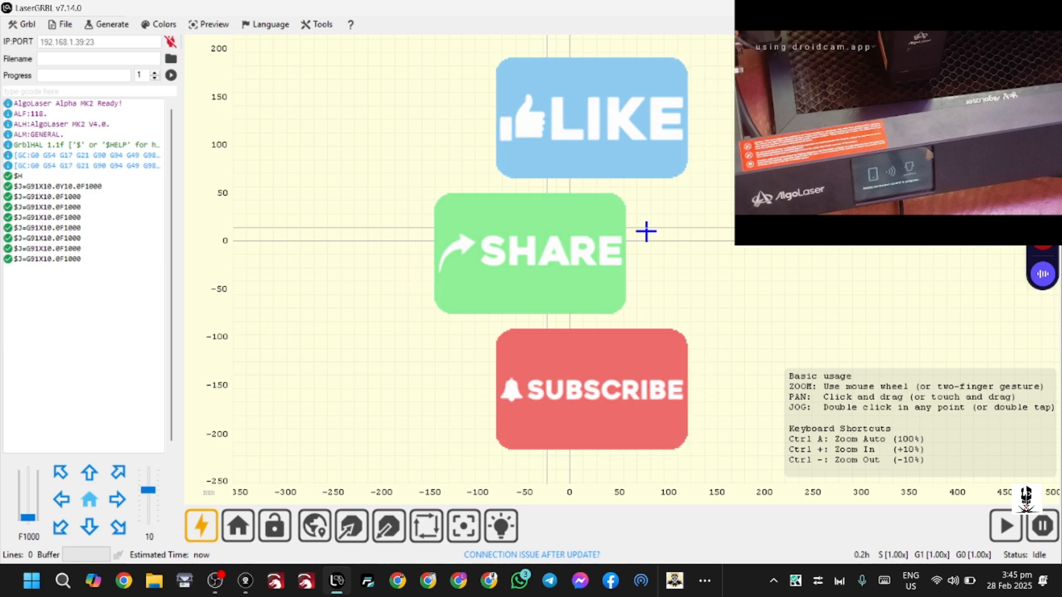
key("alt+Tab")
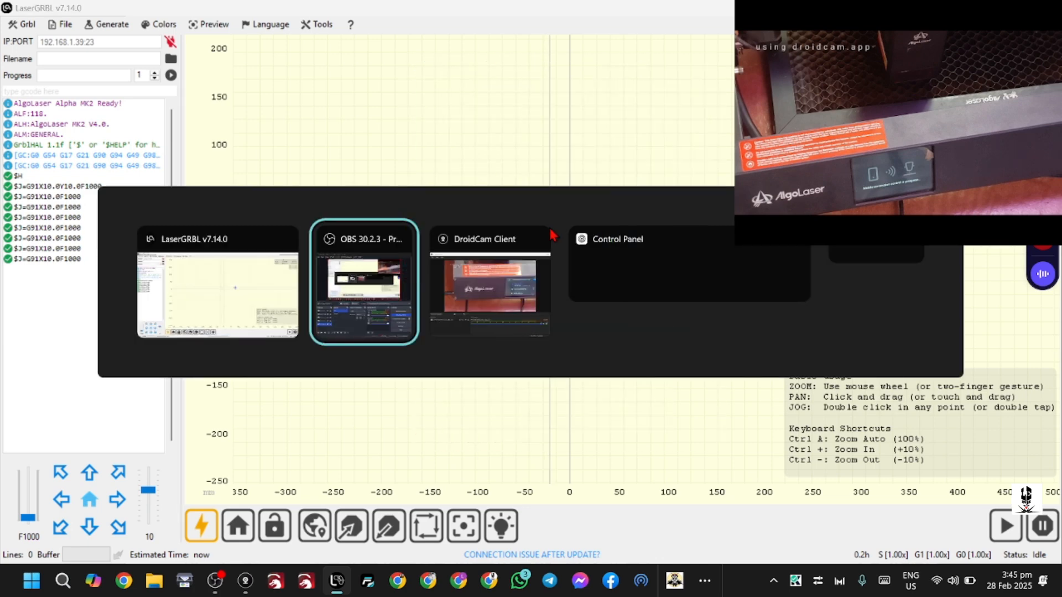
left_click(571, 416)
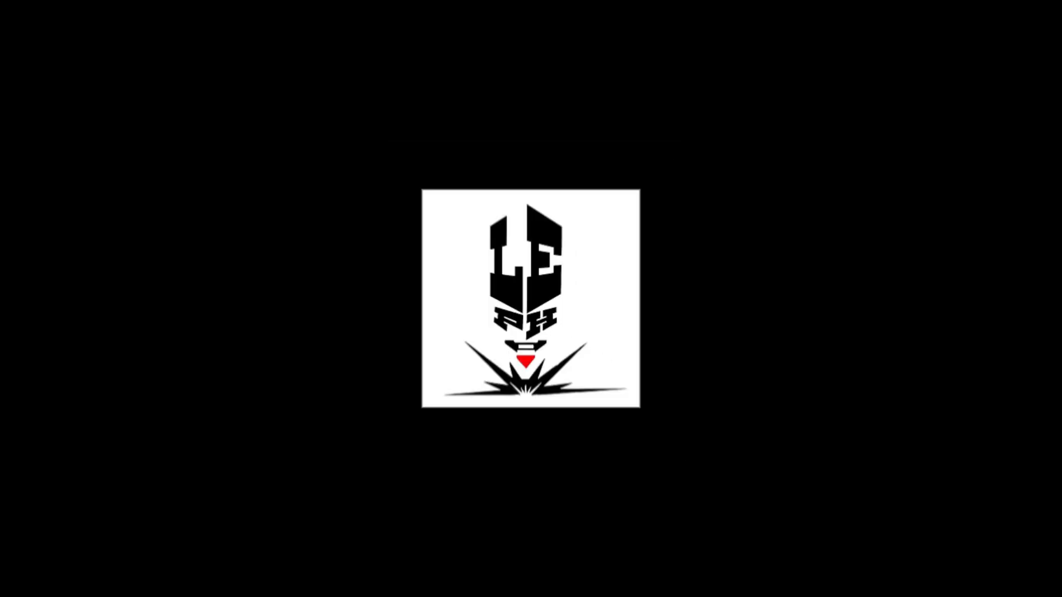